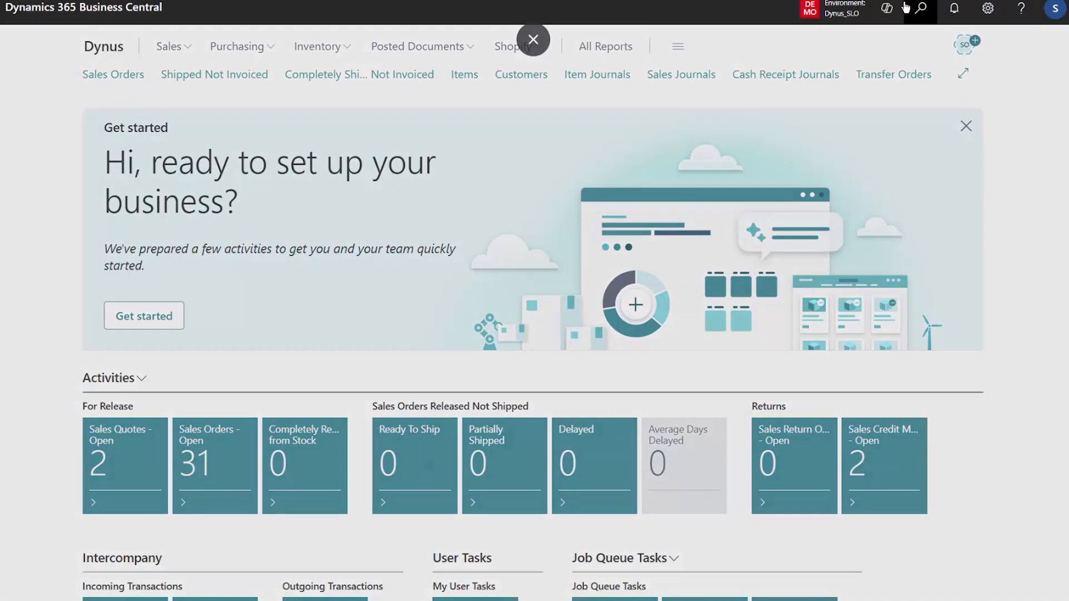
Step: Search for "simp mrp" and open the Reverse Planning - Simple MRP Planning page
click(897, 6)
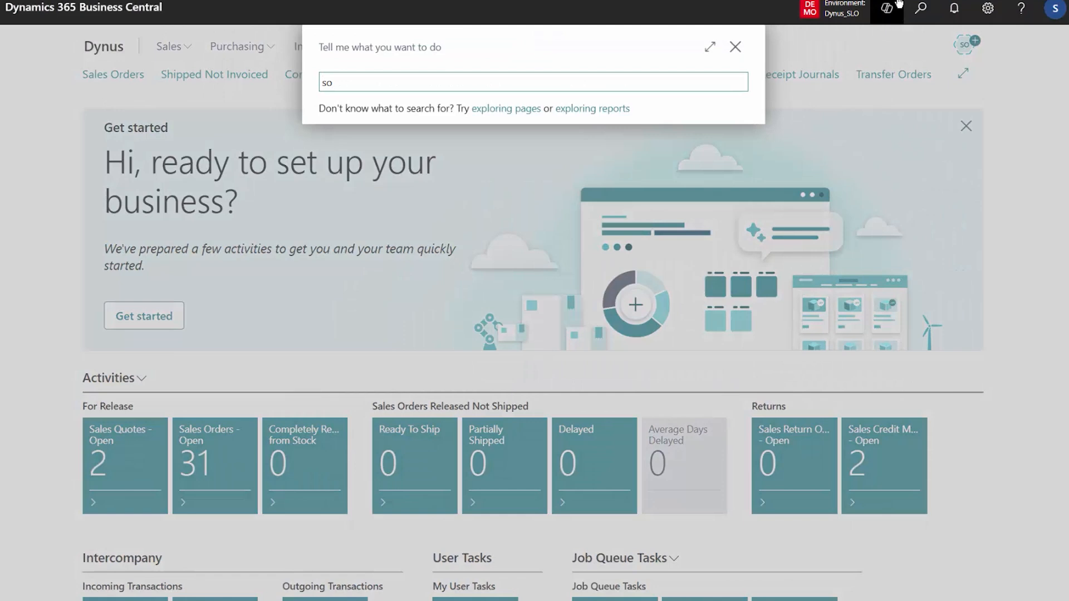
text(so)
key(BackSpace)
text(imp)
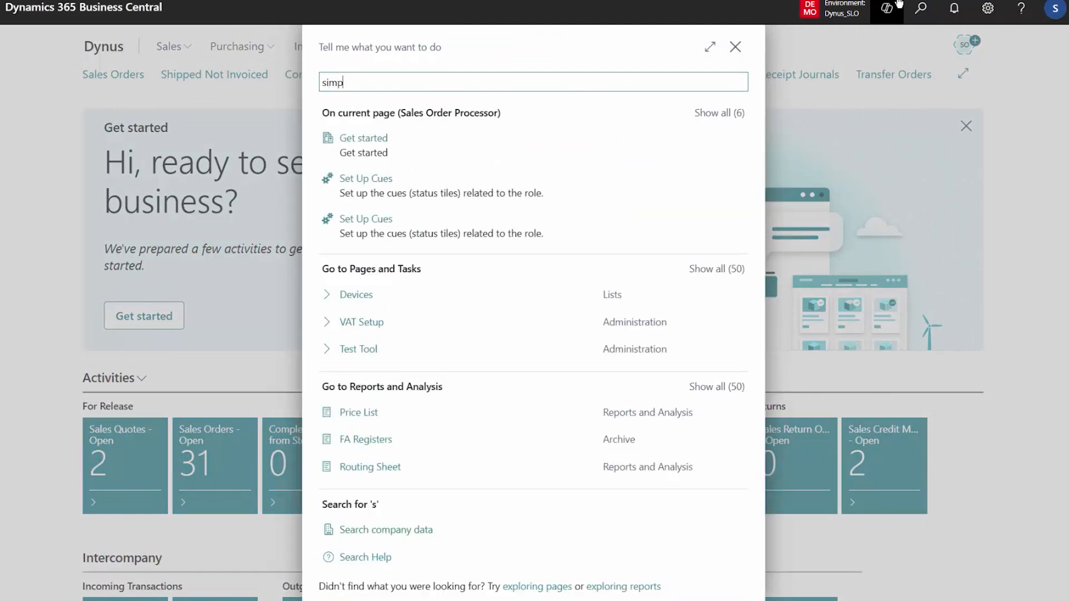
text( mrp)
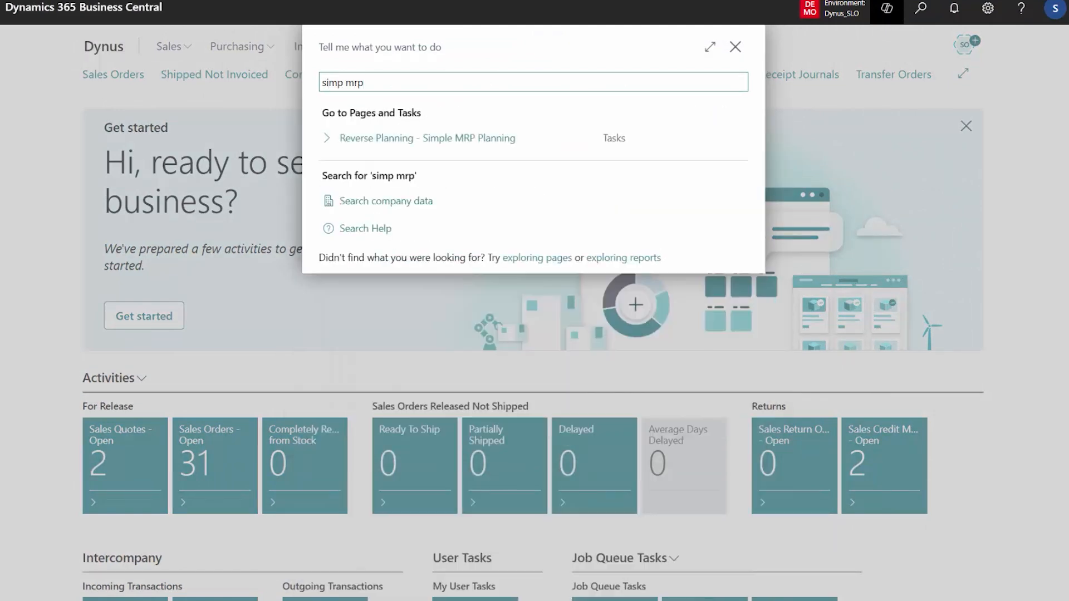
click(502, 138)
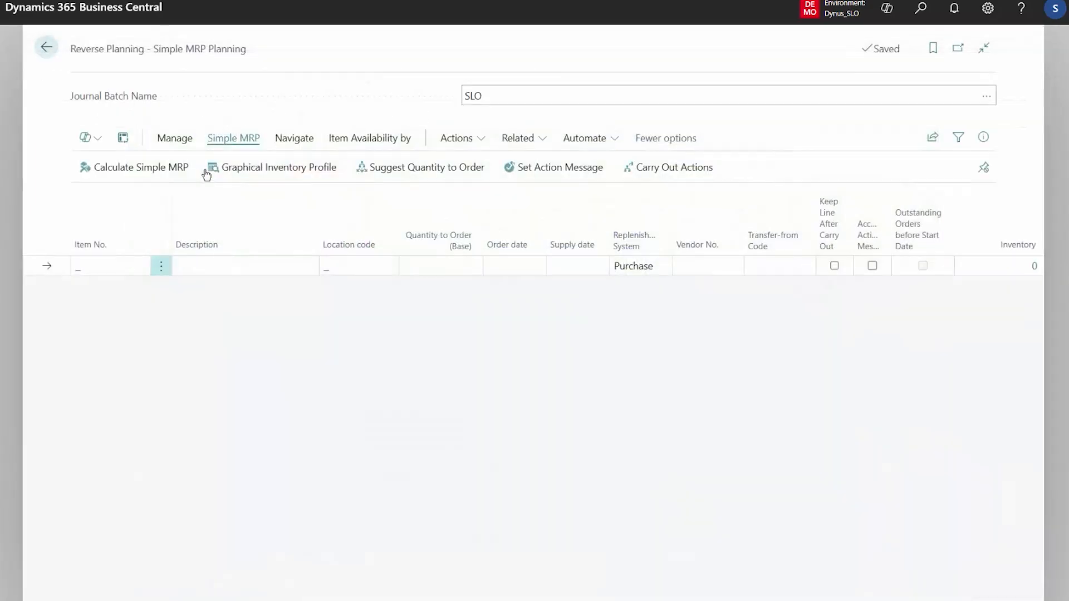
Step: Start the Simple MRP calculation, review the planning templates' settings and filters, and use template 1.2 TRANSFER ORDERS TO ZERO
click(155, 168)
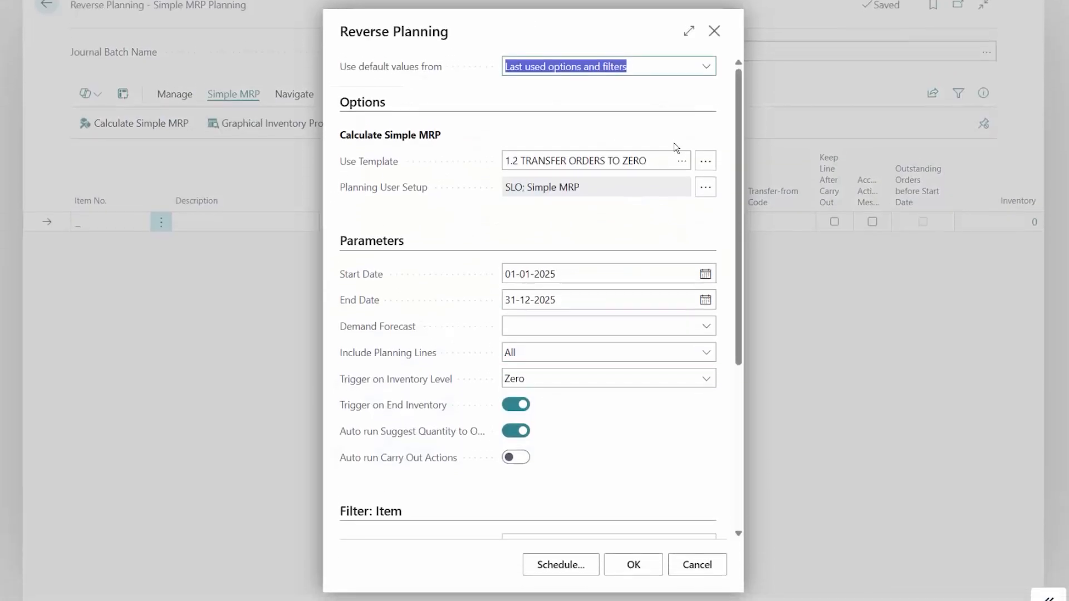
click(681, 183)
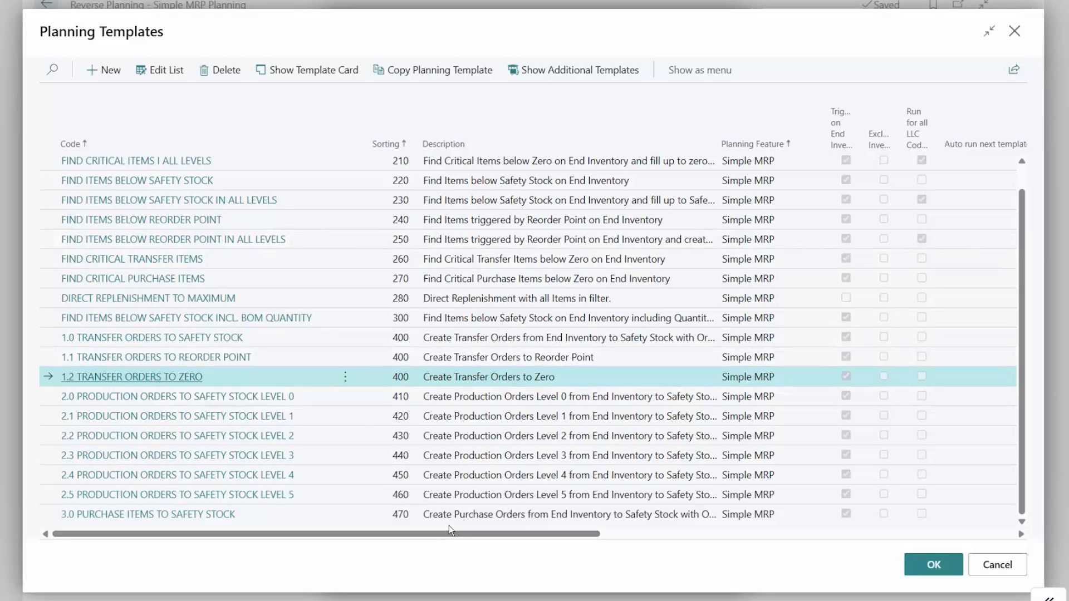
drag(449, 534, 807, 536)
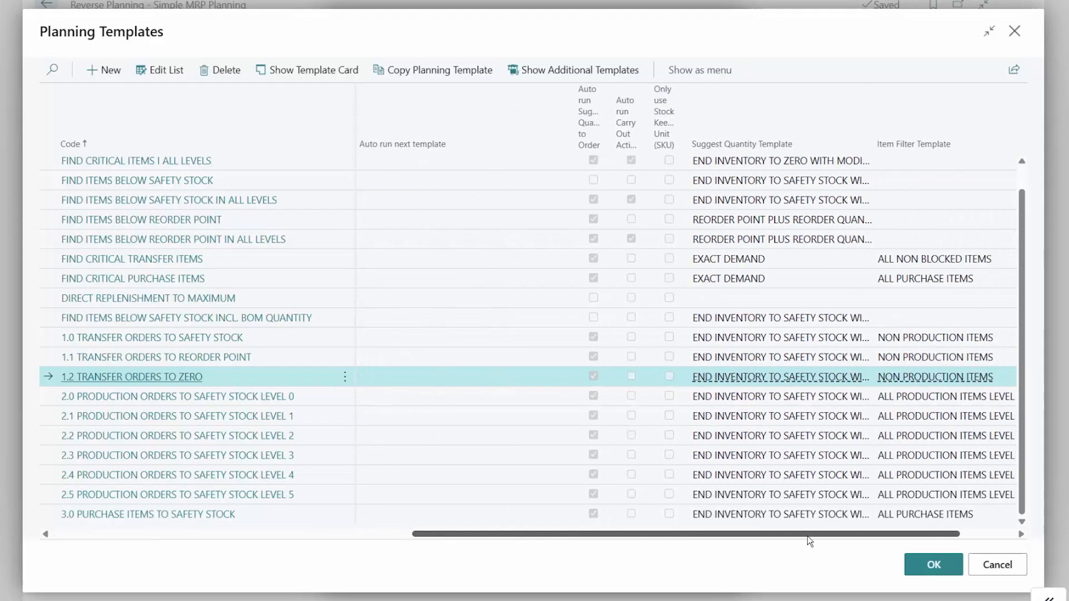
drag(877, 550, 901, 555)
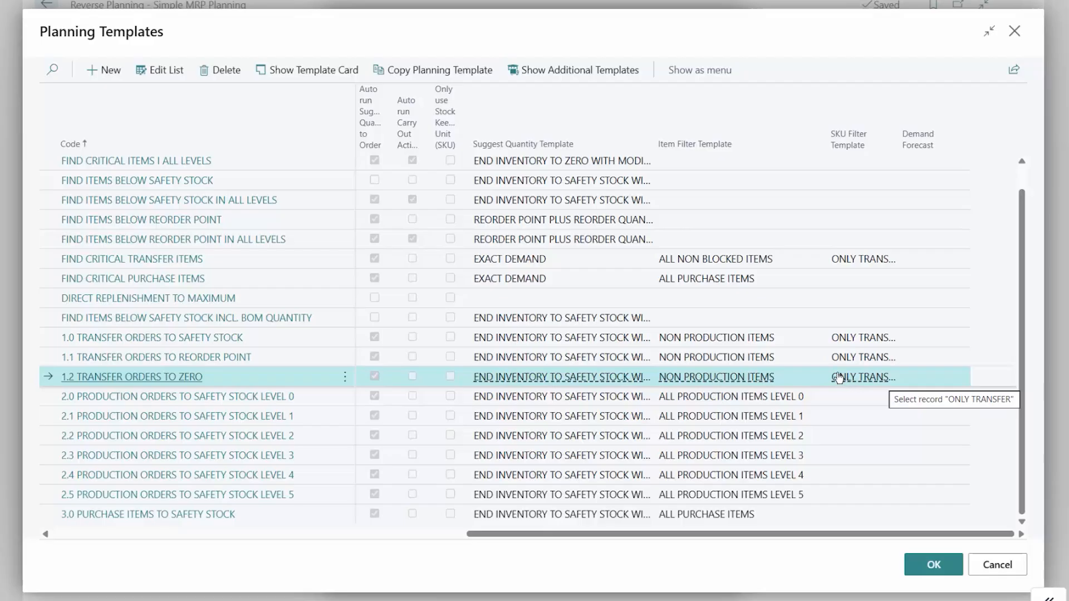
click(941, 563)
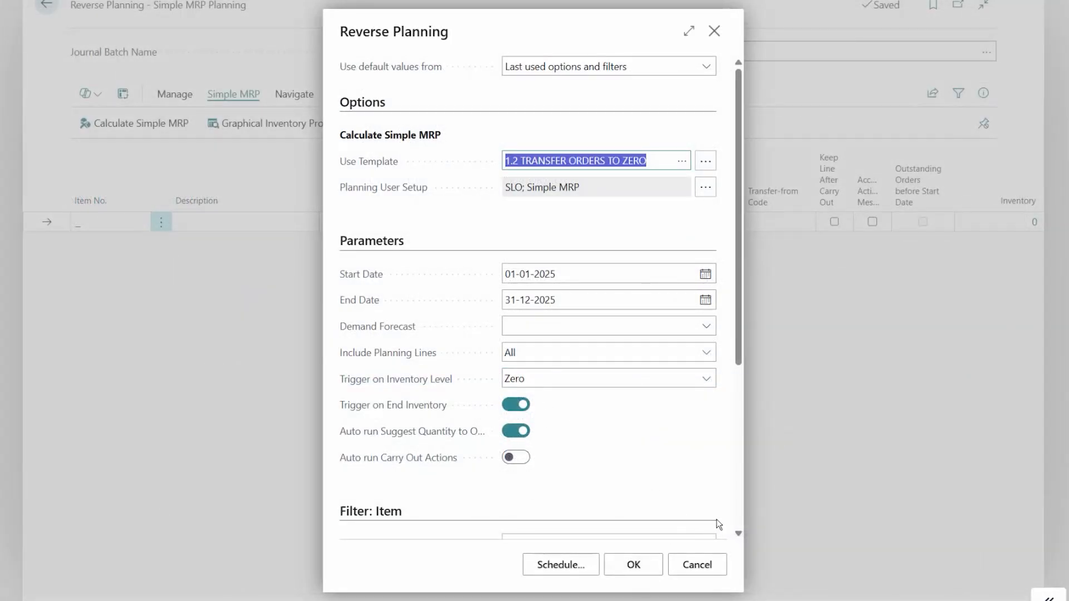
Step: Run the Simple MRP calculation with the location filter <>PRODUCTION
scroll(718, 525, down, 5)
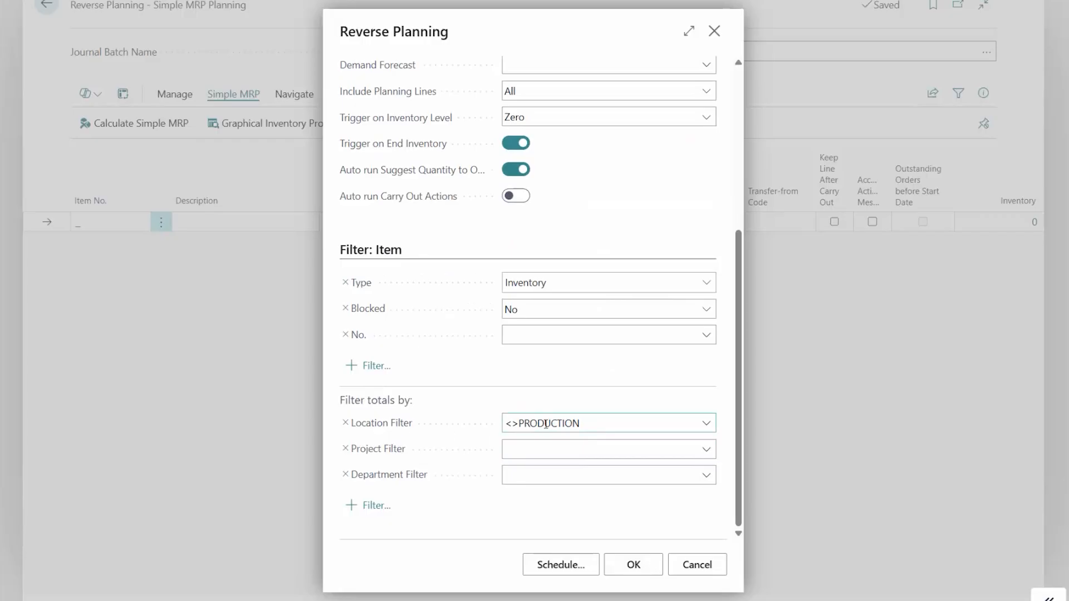
click(546, 424)
click(635, 566)
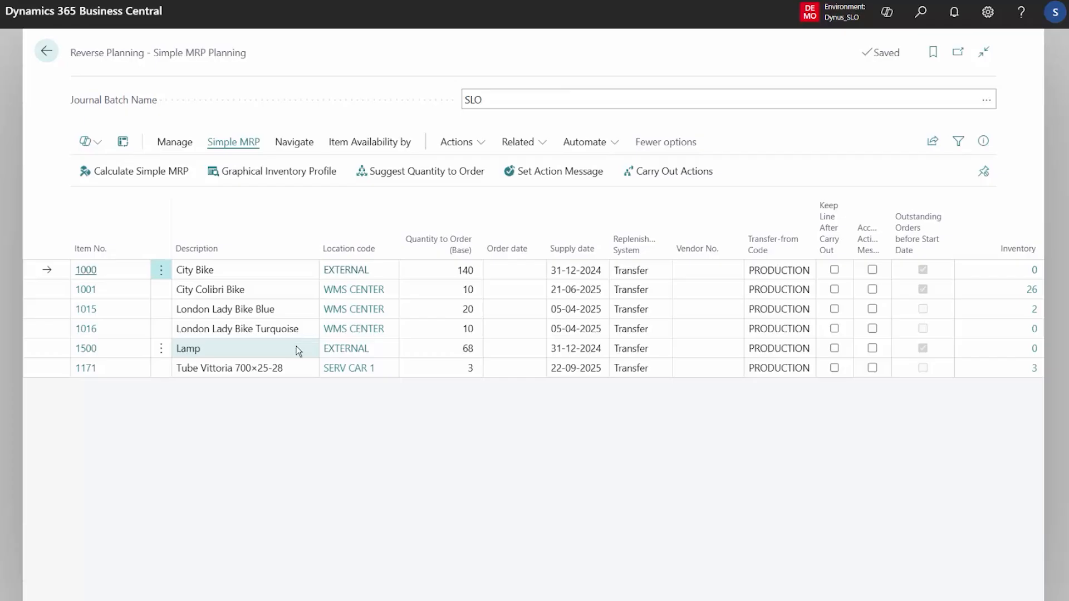
Step: Filter the planning lines to the location code EXTERNAL, using the value on the Lamp line
click(299, 350)
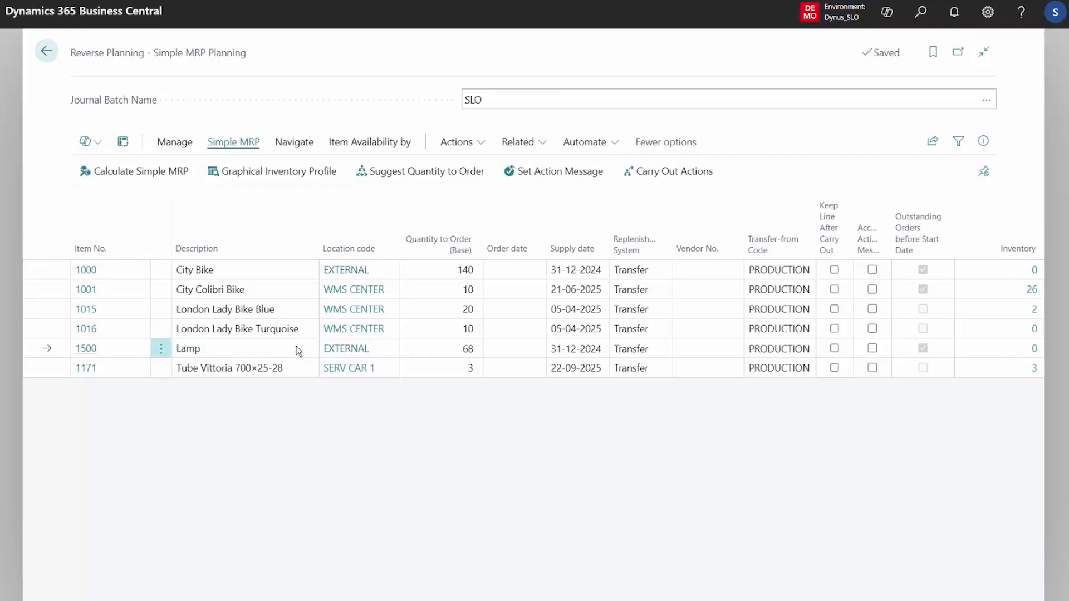
key(Tab)
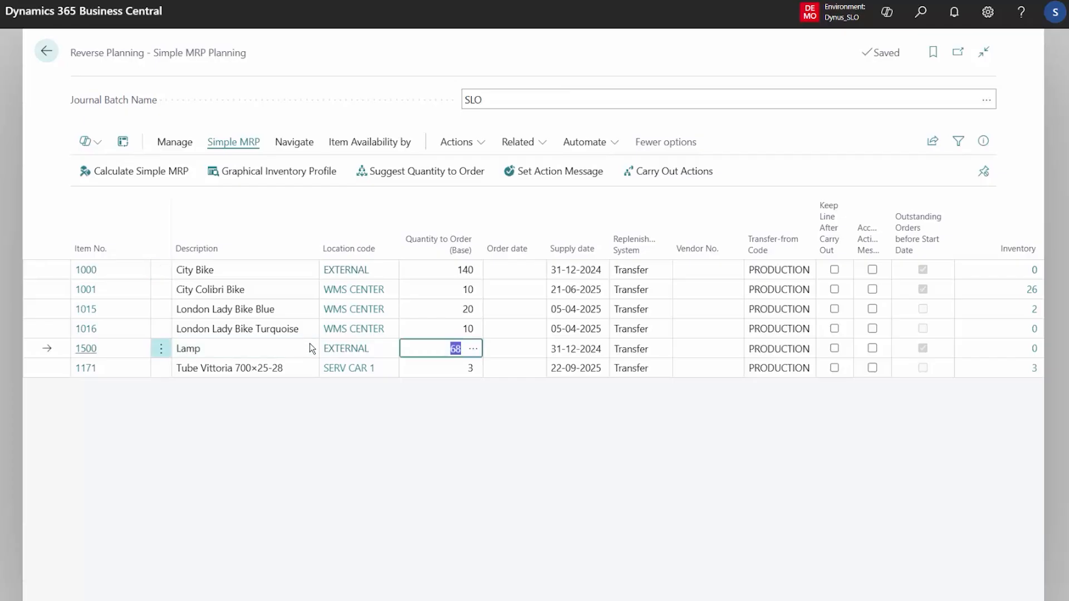
key(shift+Tab)
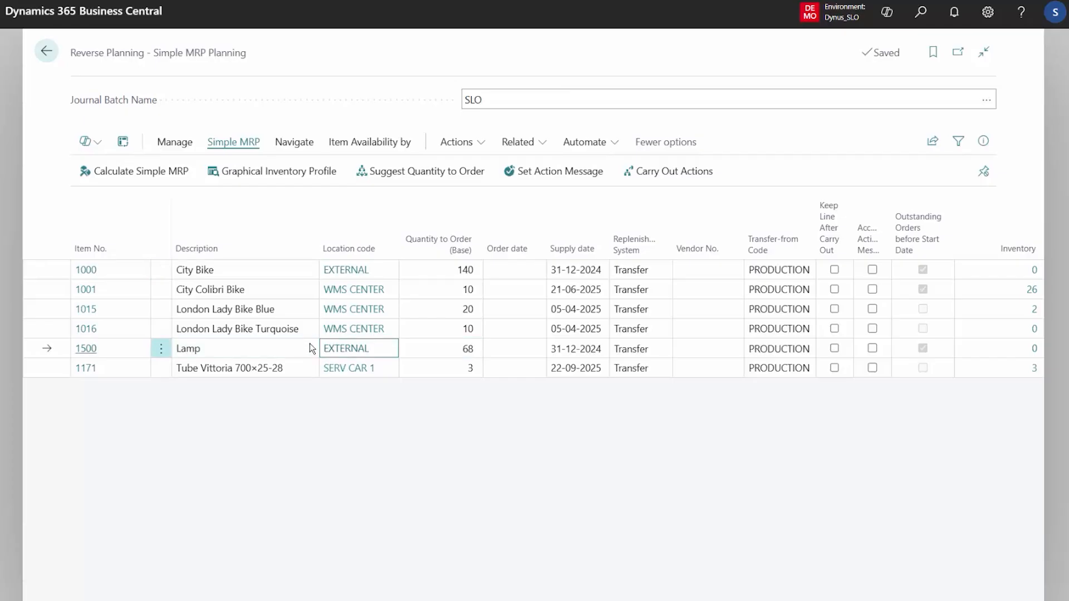
click(388, 252)
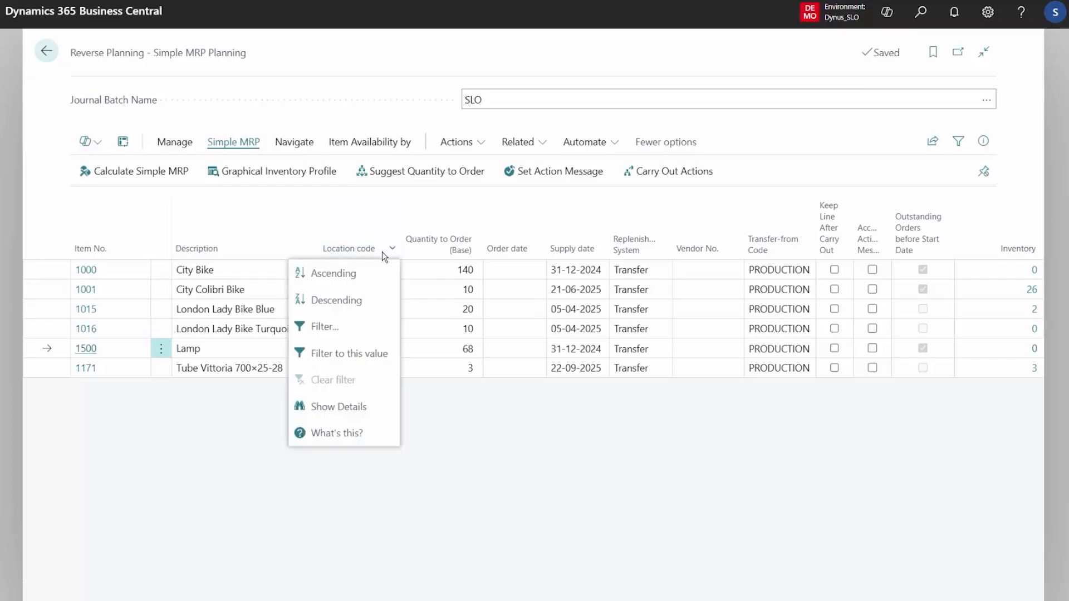
click(352, 358)
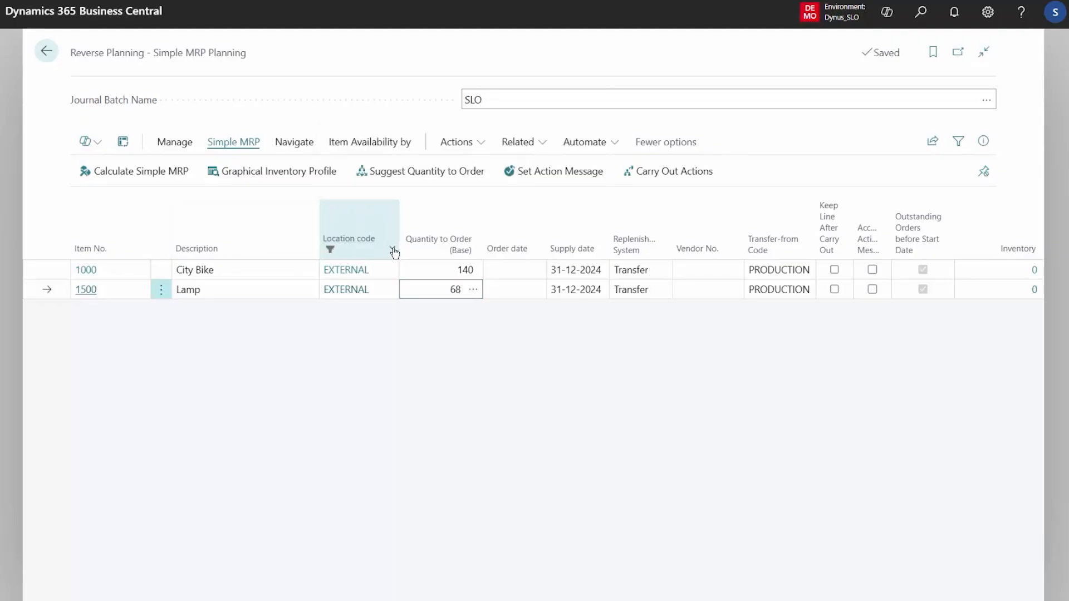
Step: Suggest the quantity to order for the filtered EXTERNAL planning lines
click(393, 250)
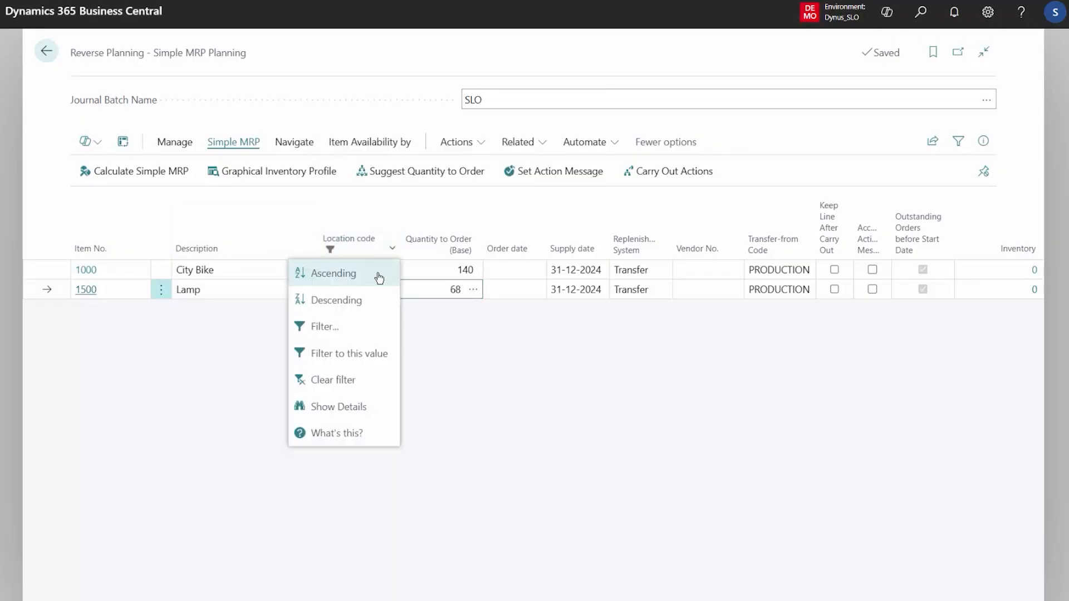
click(446, 177)
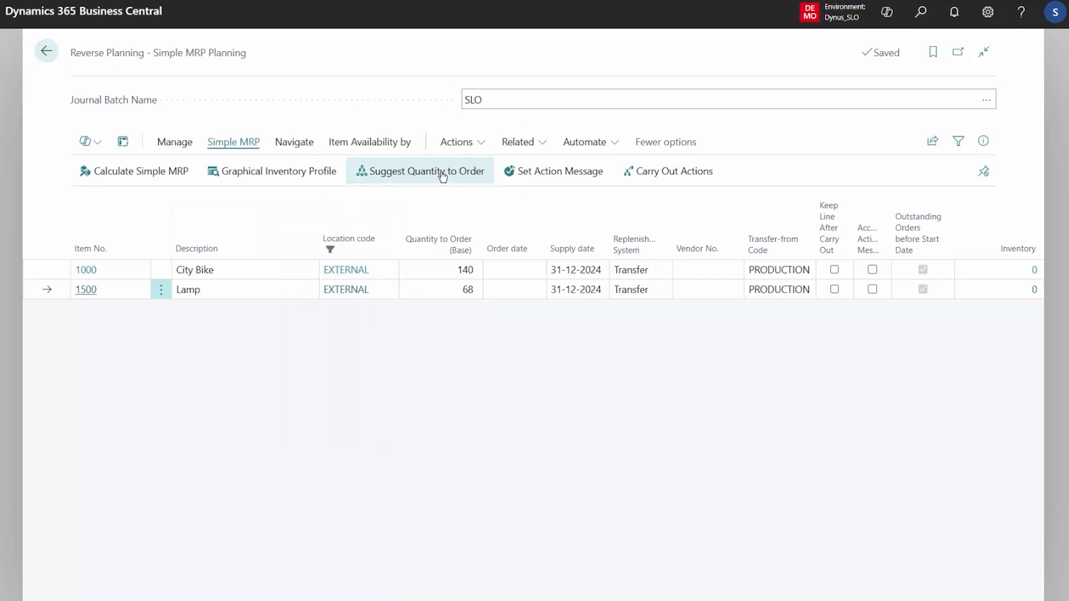
click(719, 472)
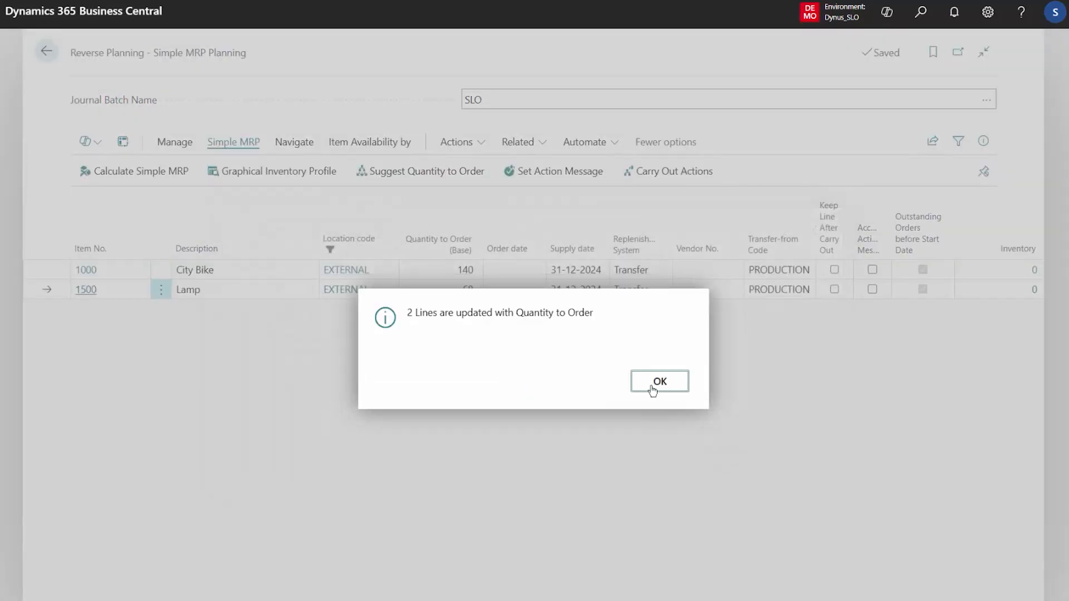
click(659, 380)
Step: Accept the action messages on the EXTERNAL lines and carry out the actions into the Reverse Planning Worksheet
click(577, 173)
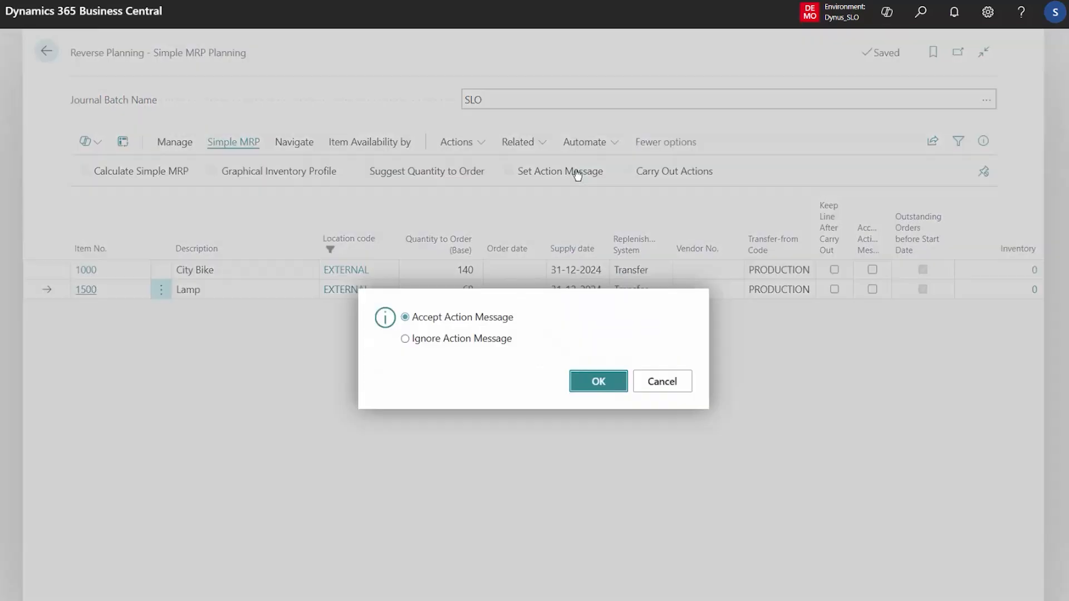
click(623, 382)
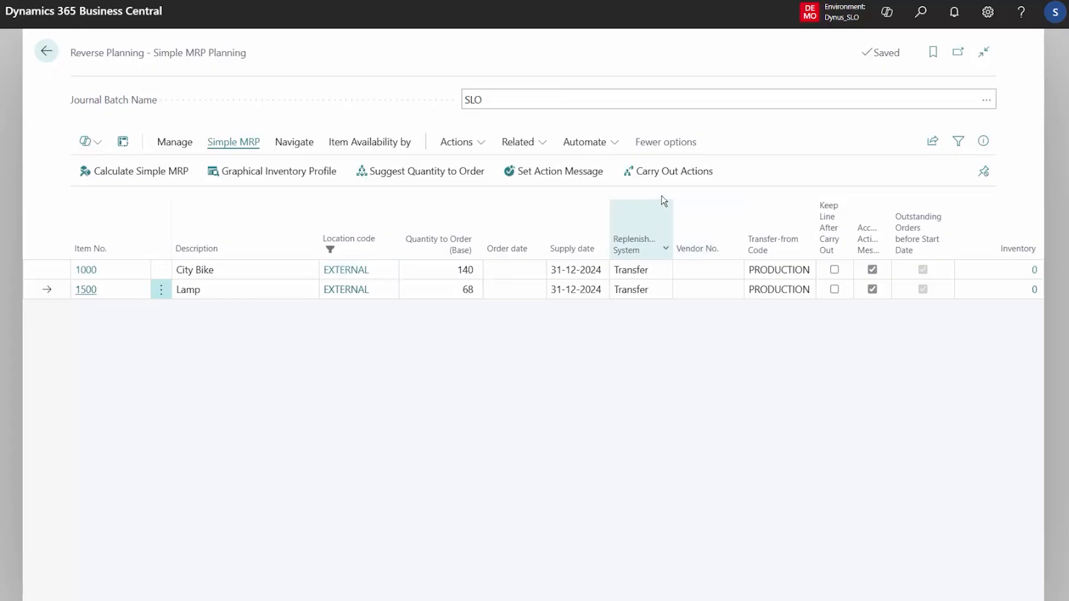
click(668, 173)
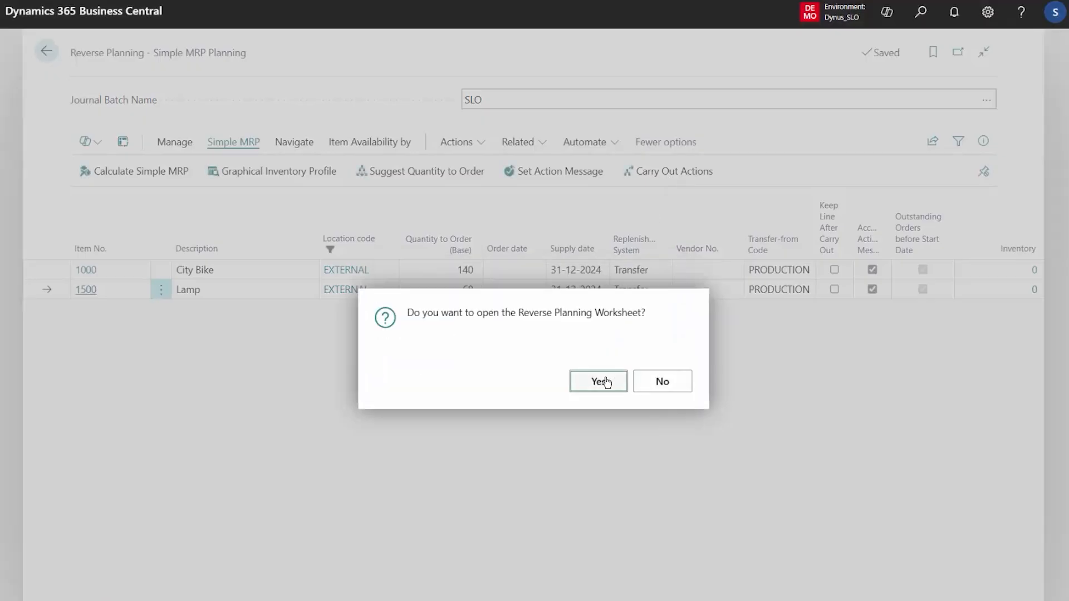
click(606, 382)
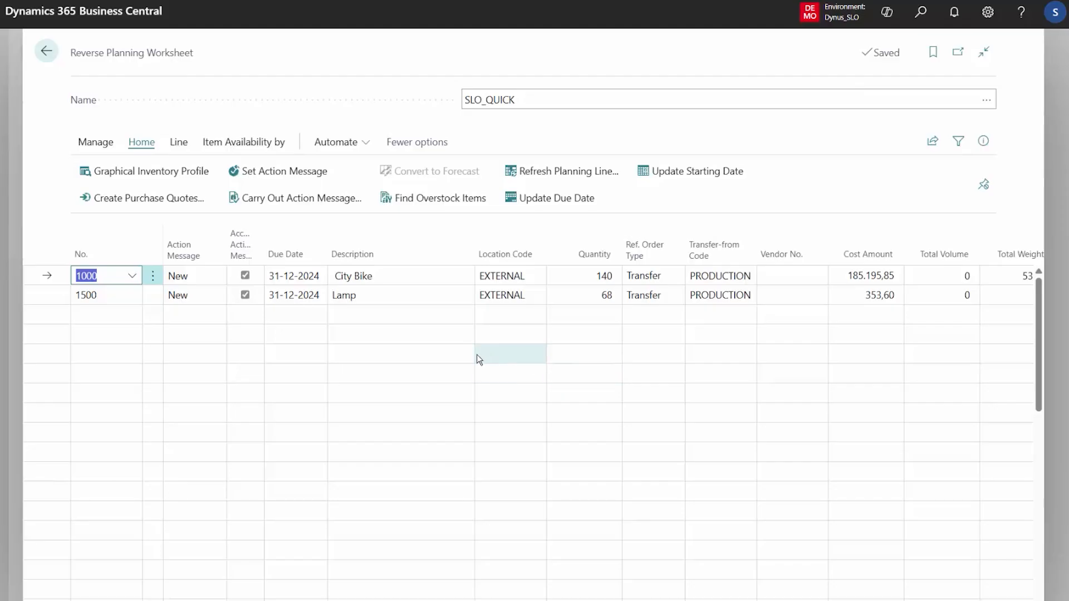
Step: Leave the worksheet, search for "direct repl" and open the Reverse Planning - Direct Replenishment page
key(Escape)
key(Escape)
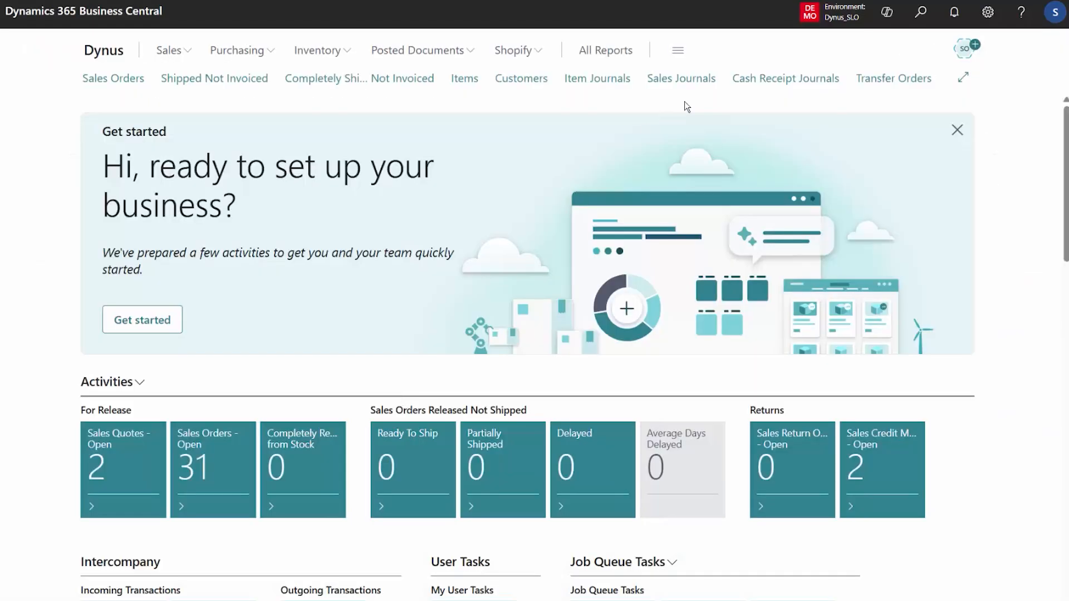
click(923, 22)
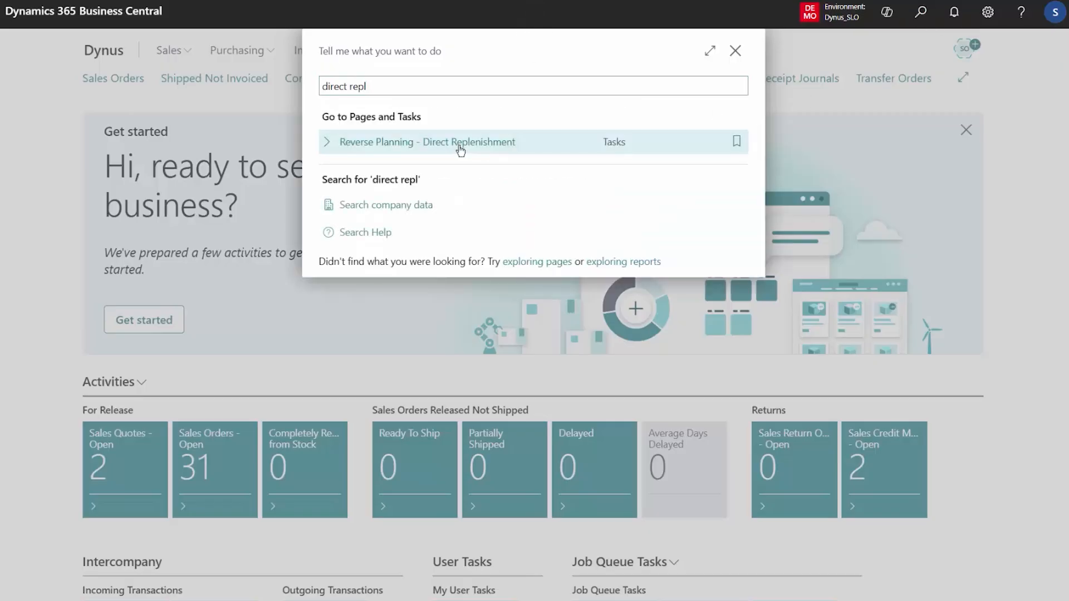
click(460, 146)
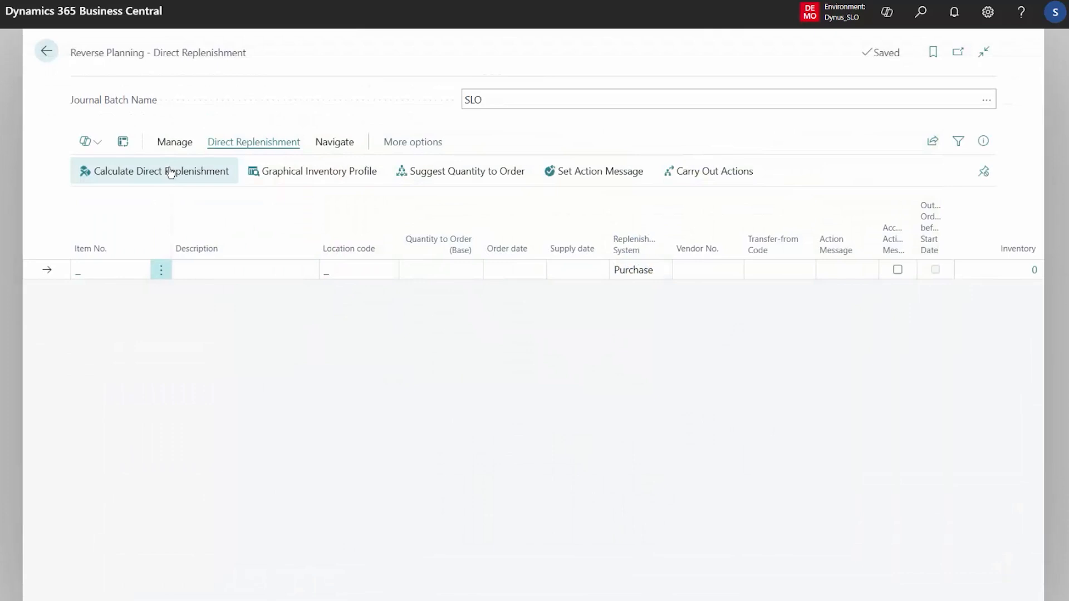
Step: Start the direct replenishment calculation and choose the planning template DIRECT REPLENISH TRANSFER TO REORDER QUANTITY
click(171, 173)
drag(739, 370, 737, 448)
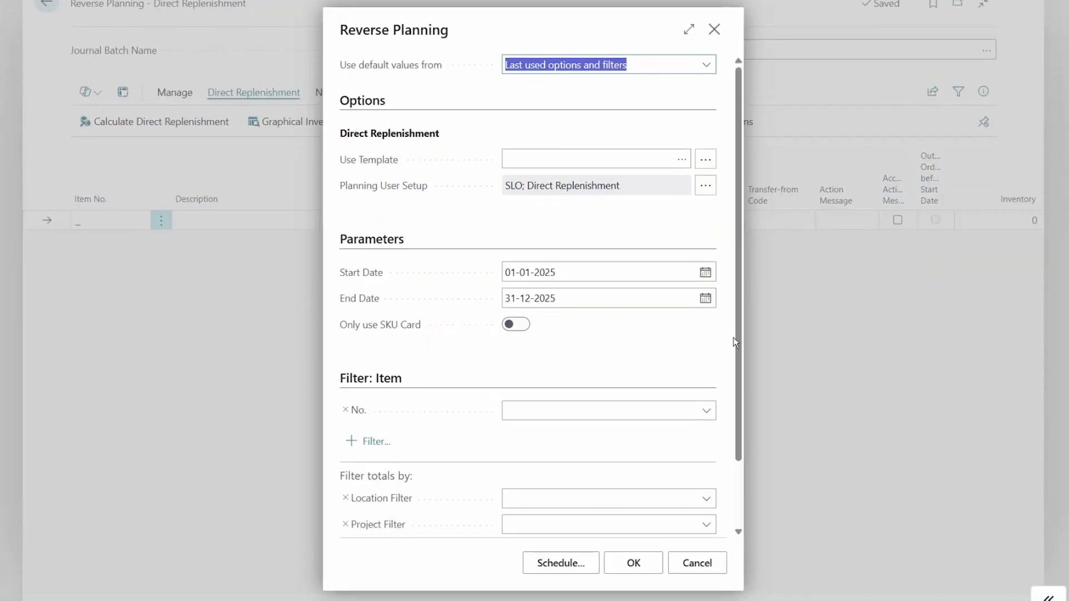
scroll(740, 279, up, 3)
click(683, 160)
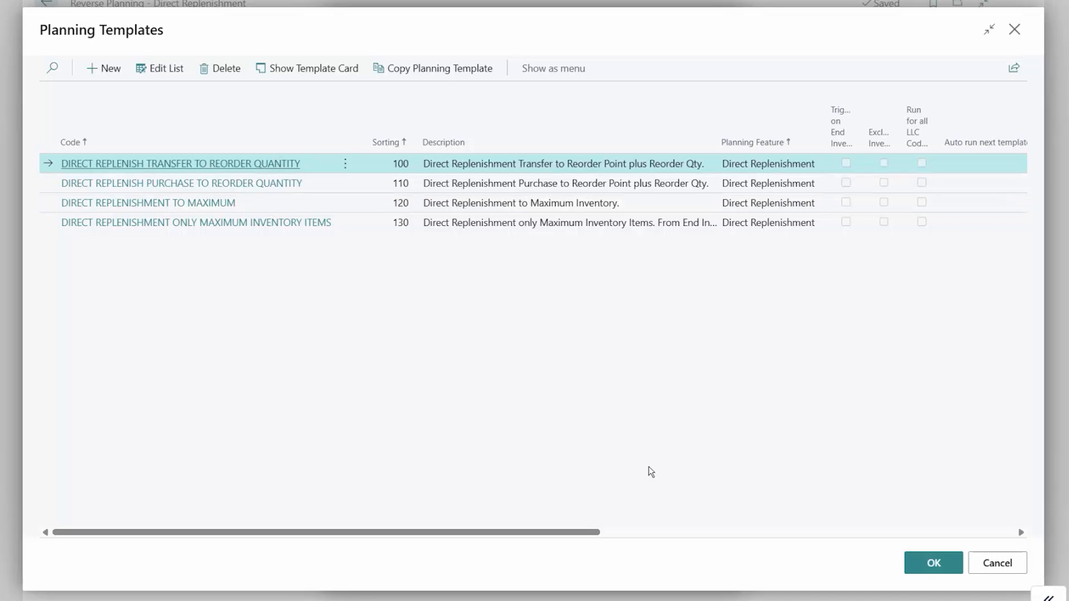
click(928, 565)
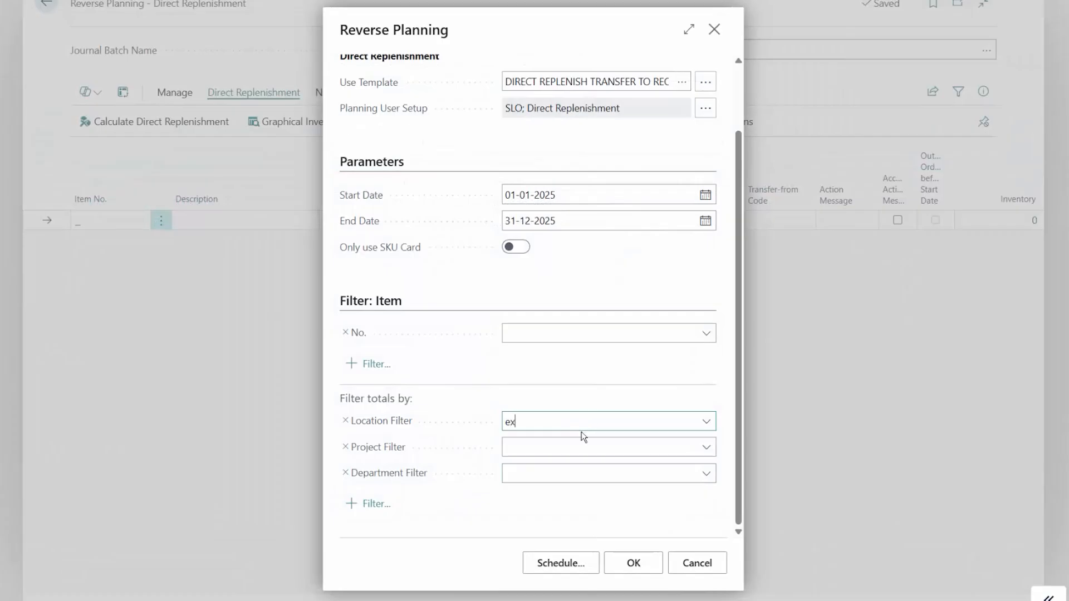
Step: Run the direct replenishment calculation with the location filter EXTERNAL
click(577, 483)
drag(738, 402, 738, 447)
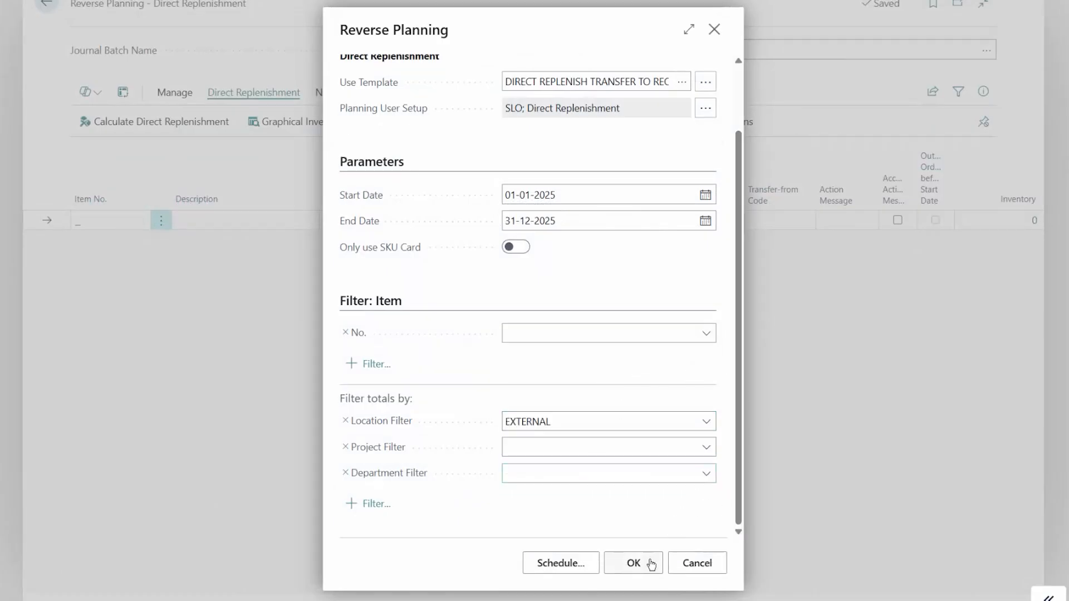
click(645, 564)
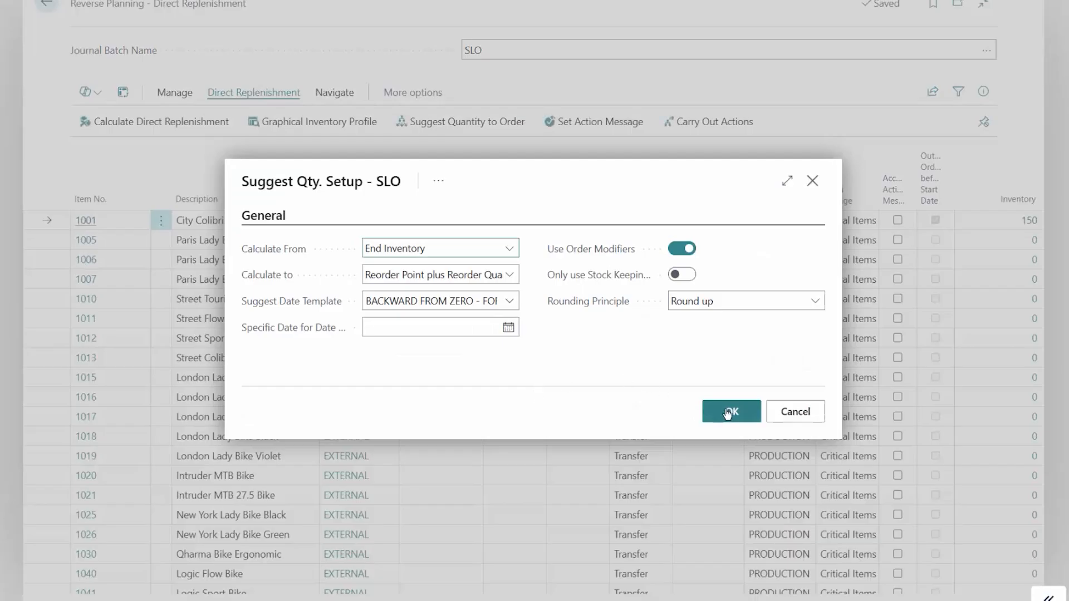
Step: Suggest quantities to order from End Inventory to Reorder Point plus Reorder Quantity, using order modifiers and the Round up principle
click(729, 412)
click(661, 329)
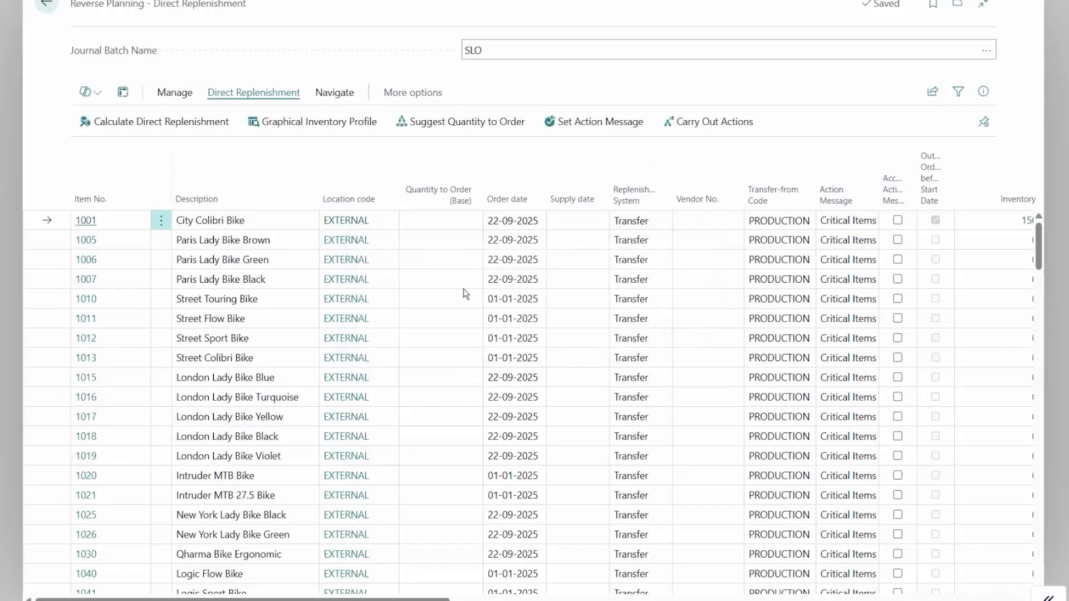
Step: Set the quantity to order to 50 for Front Wheel Schwalbe 29x2.35 and 40 for Back Wheel Schwalbe 29x2.35
drag(1039, 248, 1037, 319)
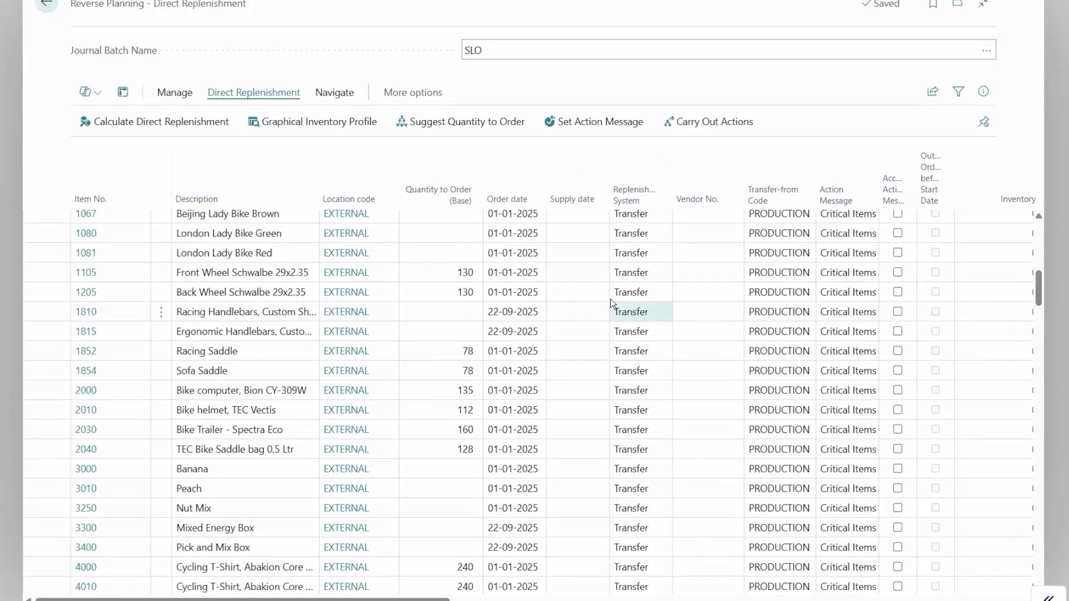
click(445, 269)
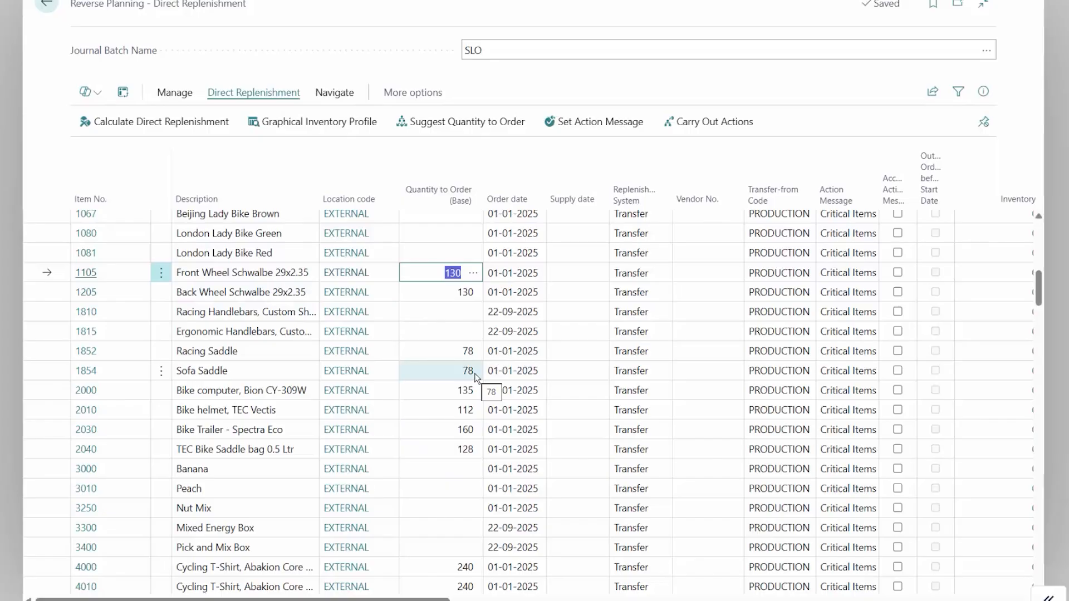
text(50)
key(Return)
text(40)
key(Tab)
Step: Set the quantity to order to 40 for Racing Saddle and 20 for Sofa Saddle
key(Down)
key(Down)
key(Down)
key(Down)
key(Down)
key(Left)
key(Up)
key(Up)
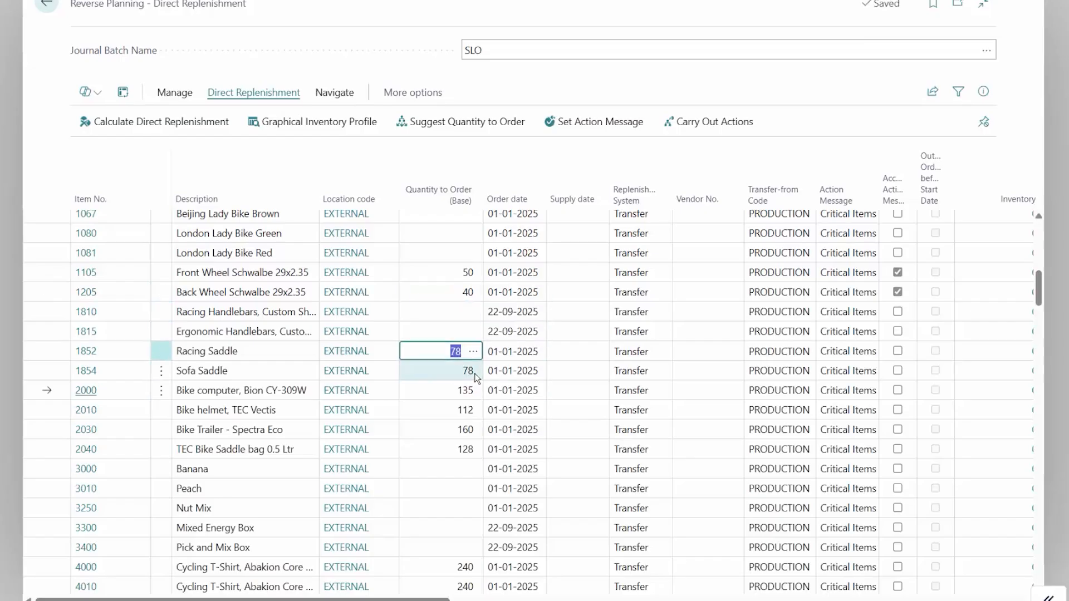
text(40)
key(Return)
text(20)
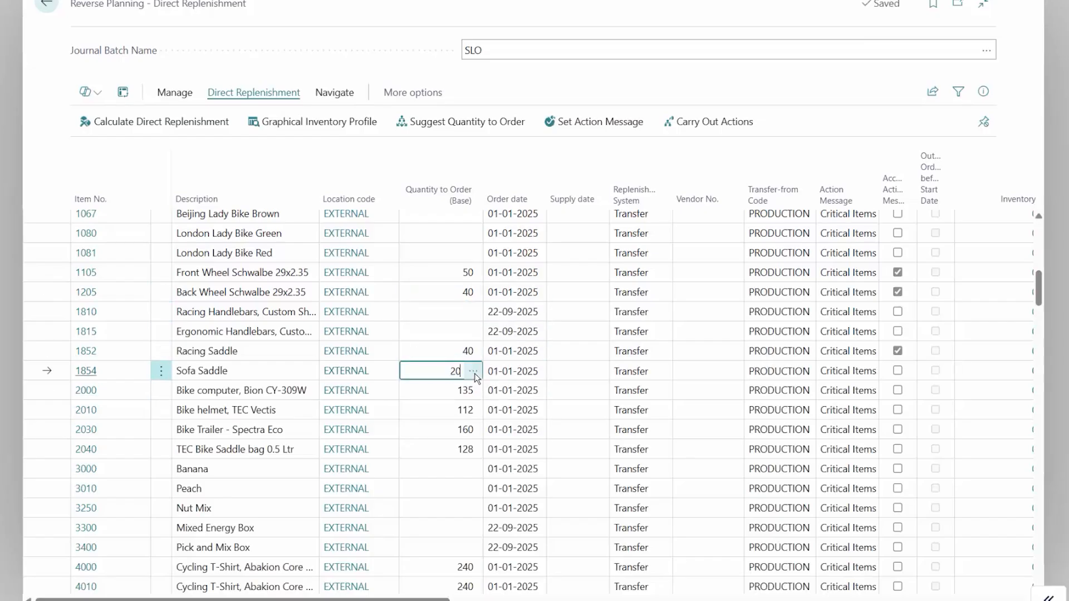
key(Up)
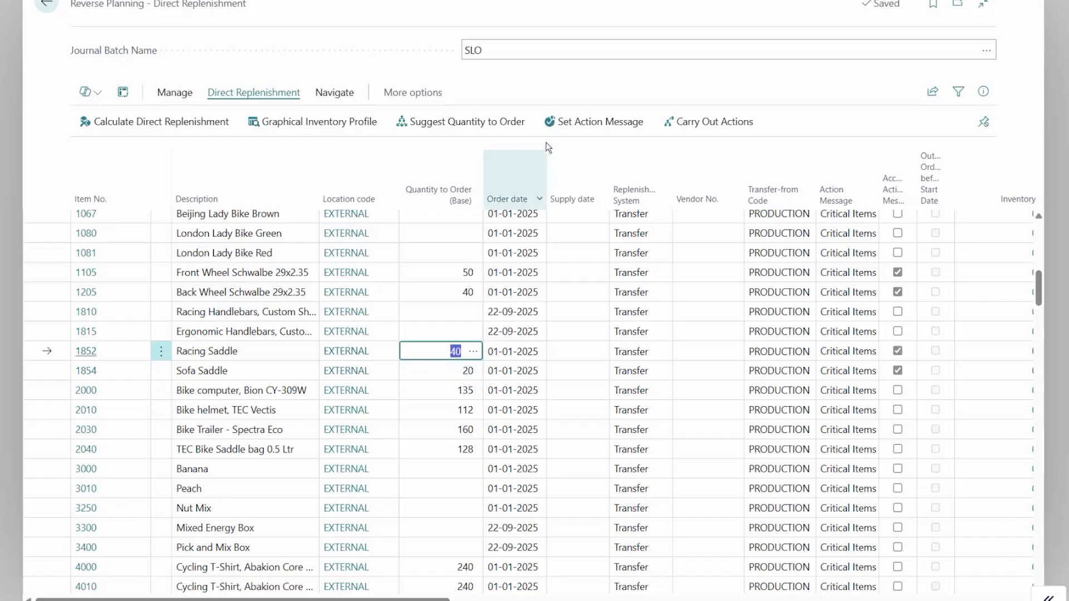
Step: Carry out the actions for the accepted replenishment lines, opening the Reverse Planning Worksheet to check Total Volume for City Bike and Lamp
click(691, 127)
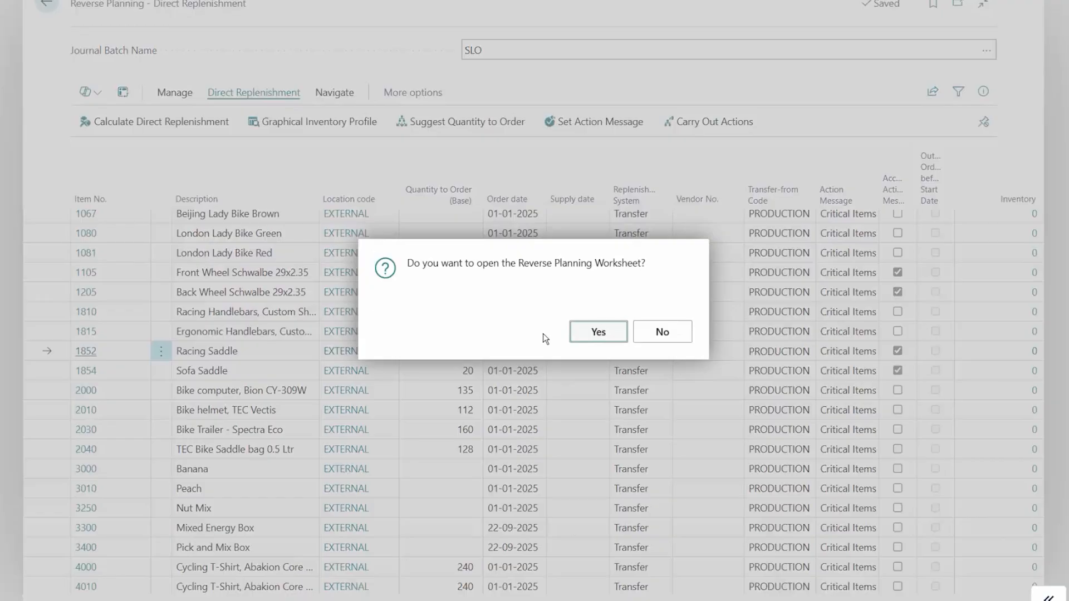
click(598, 332)
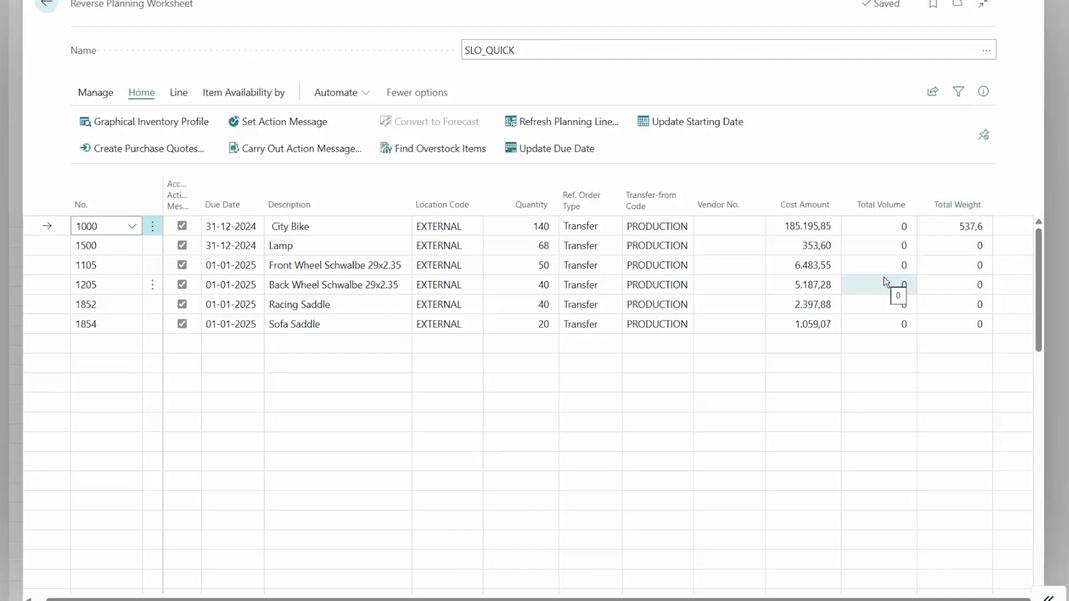
click(885, 226)
click(896, 245)
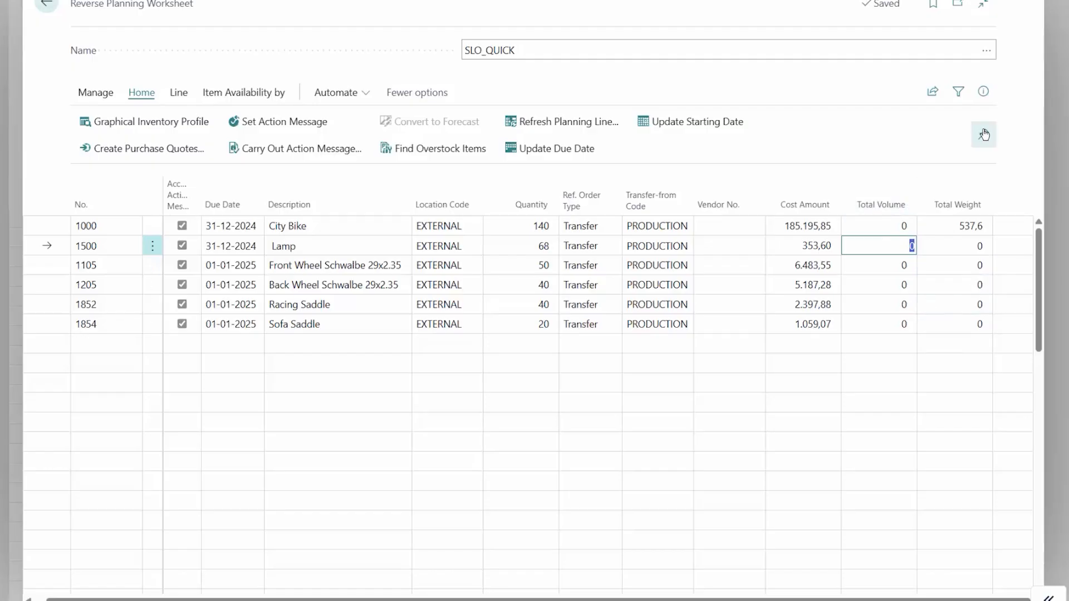
Step: View the planning worksheet's sharing and Excel options and return to the Direct Replenishment journal
click(939, 97)
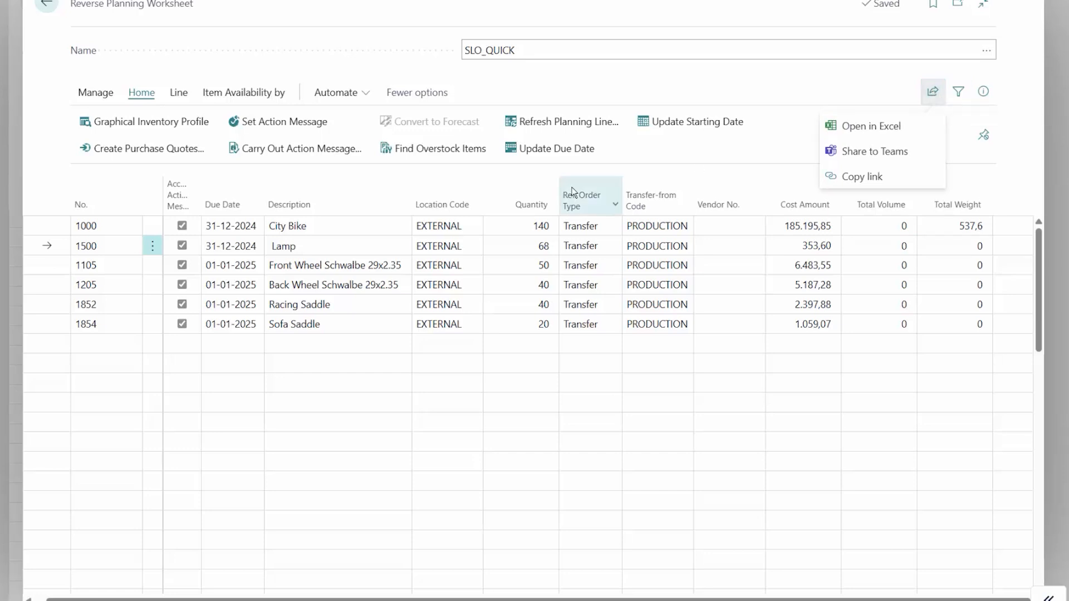
click(441, 322)
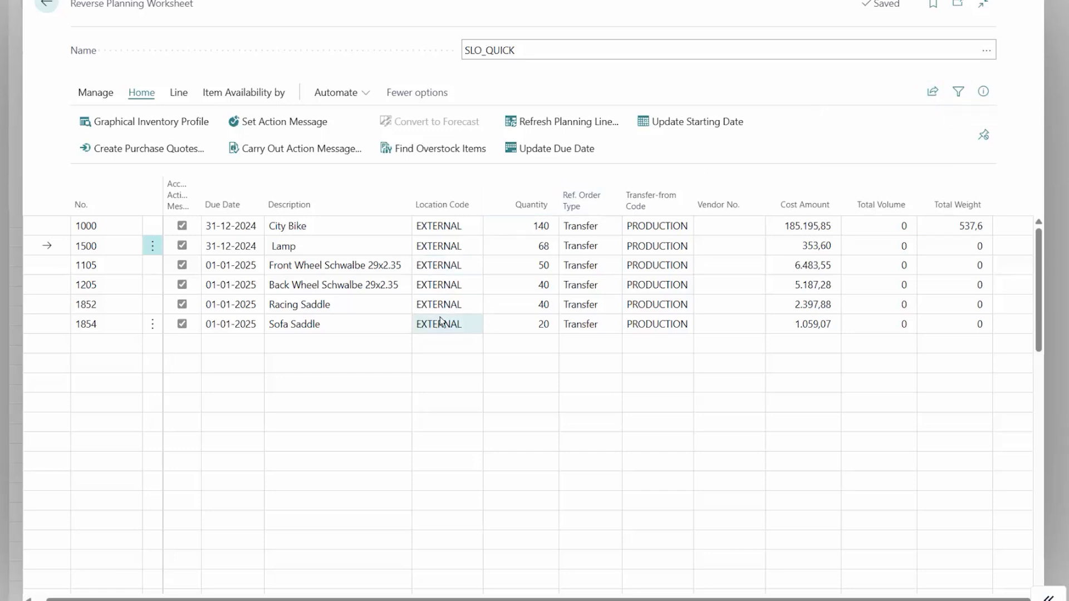
click(384, 285)
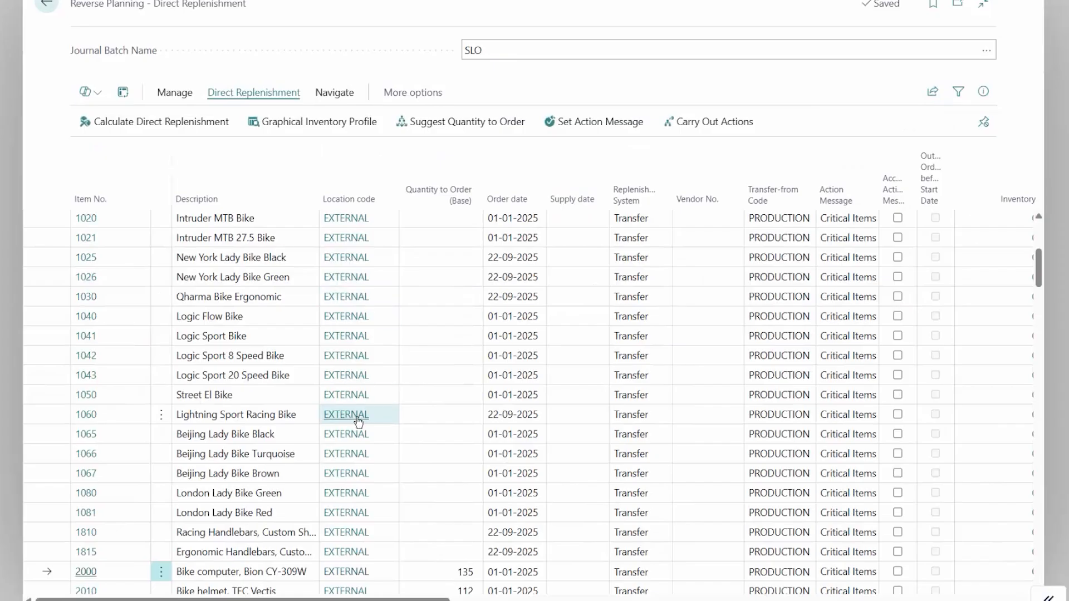
Step: Set the quantity to order to 7 for Bike computer, Bion CY-309W and 80 for Bike Trailer - Spectra Eco
scroll(477, 447, down, 3)
click(466, 437)
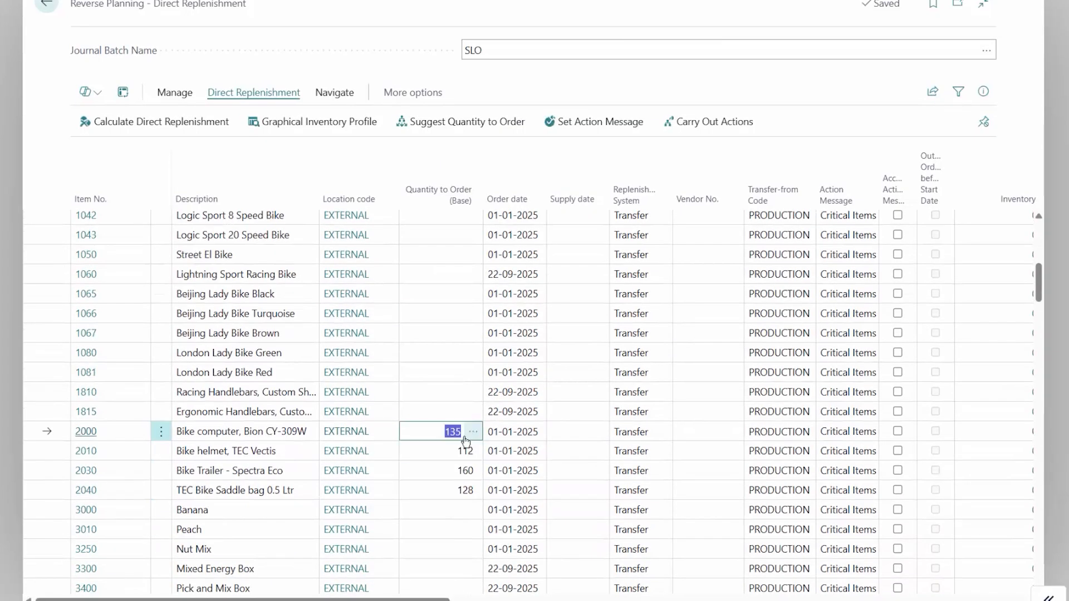
text(7)
key(Return)
key(Return)
text(80)
key(Up)
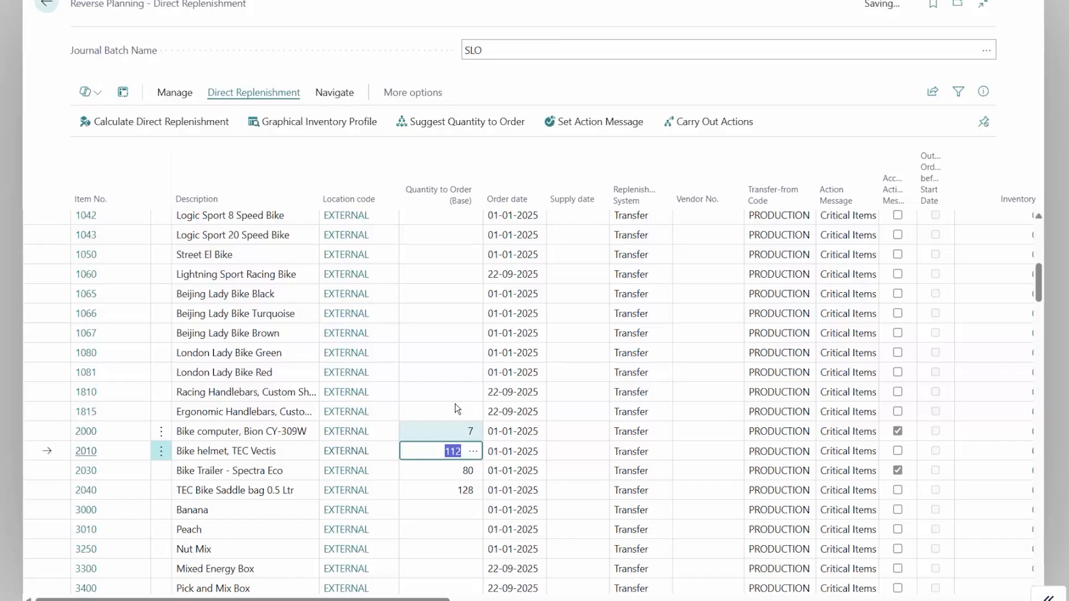
Step: Carry the newly accepted lines over to the Reverse Planning Worksheet and set the Bike Trailer - Spectra Eco quantity to 40 there
click(715, 129)
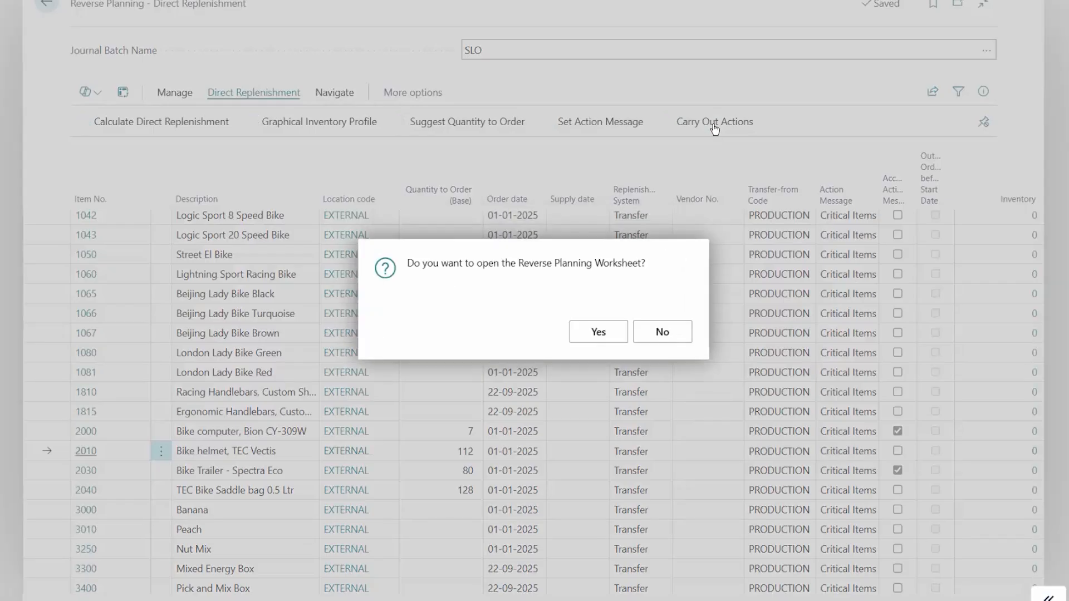
click(596, 331)
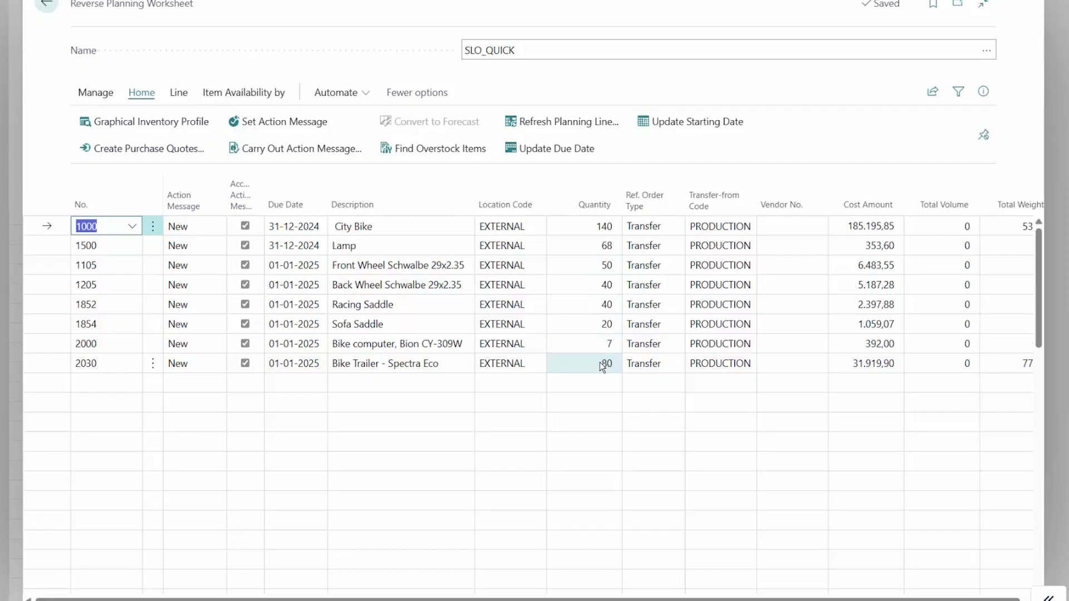
click(599, 363)
text(40)
key(Up)
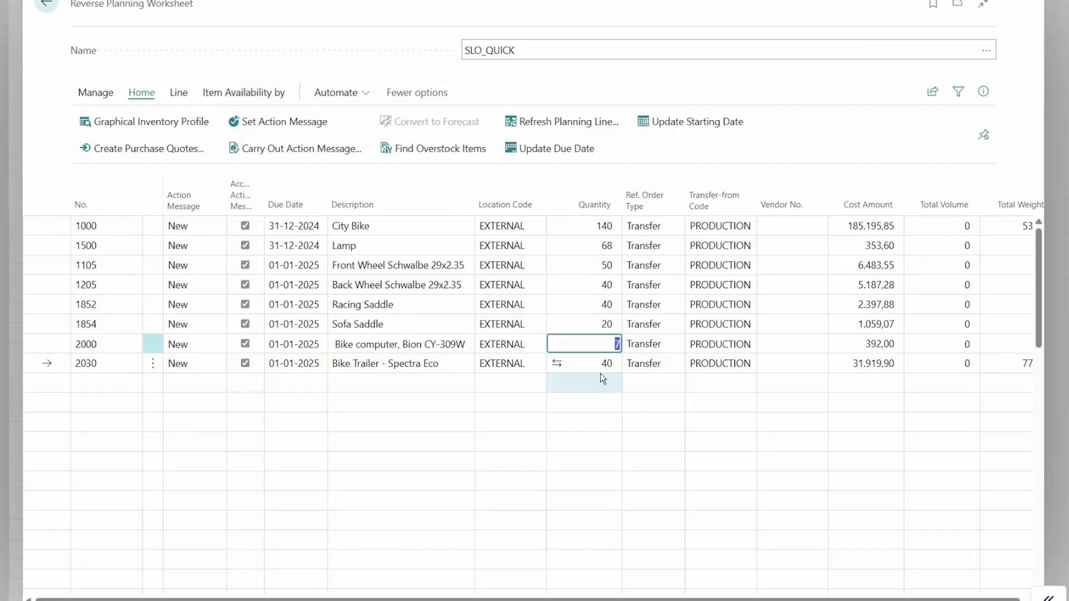